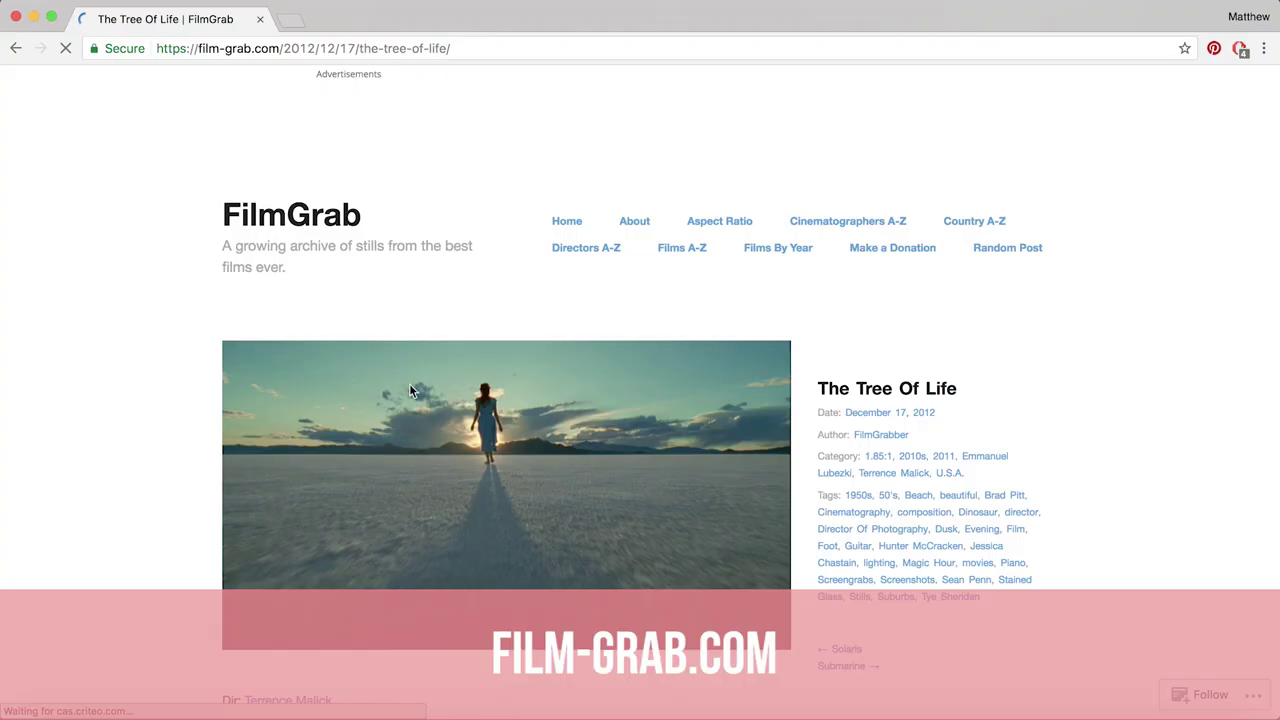
# Scroll the Tree of Life stills page and advance the viewer to a later frame.
pyautogui.scroll(-10, 660, 440)
pyautogui.scroll(-4, 660, 440)
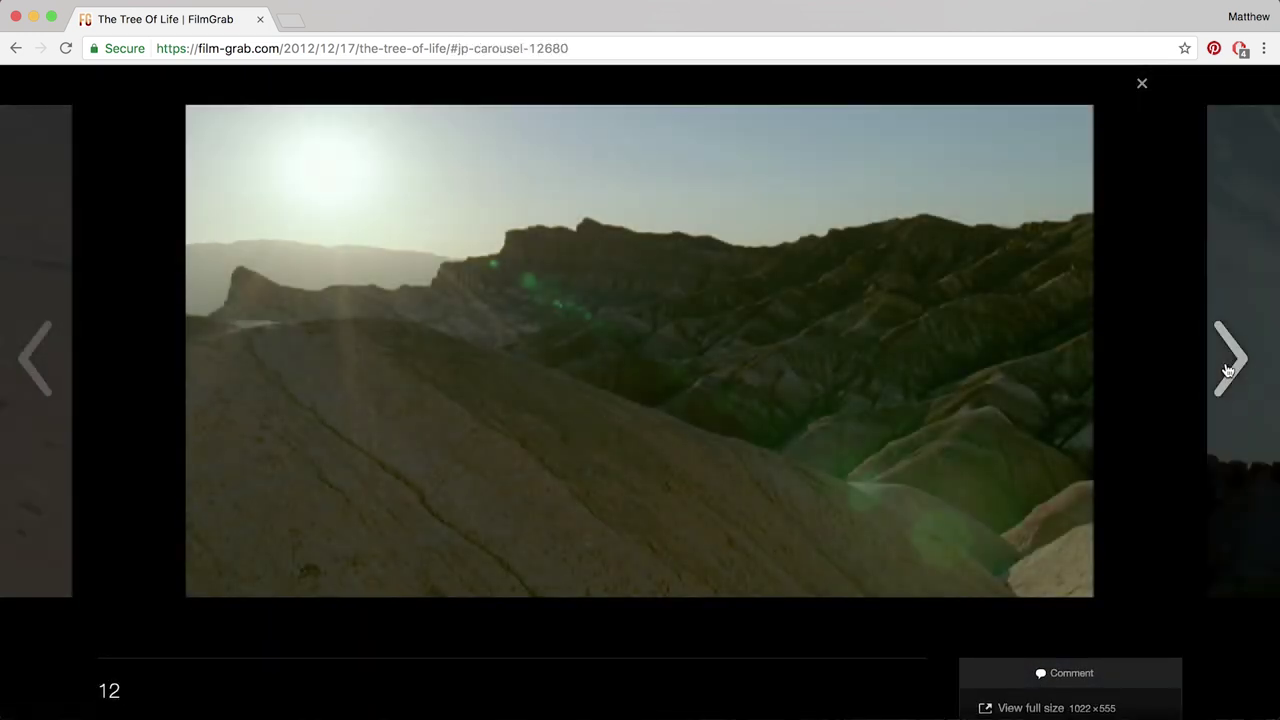
pyautogui.click(1228, 370)
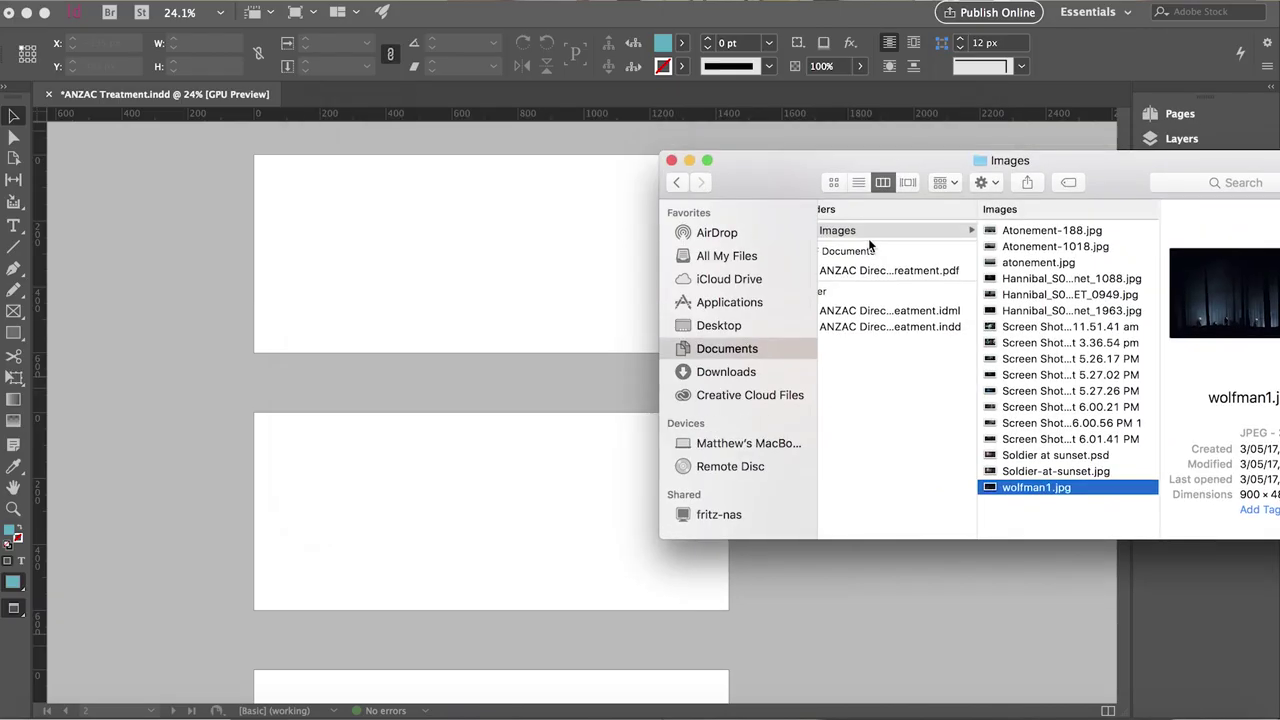
# Place the forest still from Finder into the frame across the top of the cover.
pyautogui.click(1072, 230)
pyautogui.moveTo(1084, 234)
pyautogui.mouseDown()
pyautogui.moveTo(250, 150)
pyautogui.moveTo(745, 358)
pyautogui.moveTo(737, 366)
pyautogui.mouseUp()
pyautogui.click(107, 196)
# Reduce the SHORT FILM line to a smaller type size.
pyautogui.press('t')
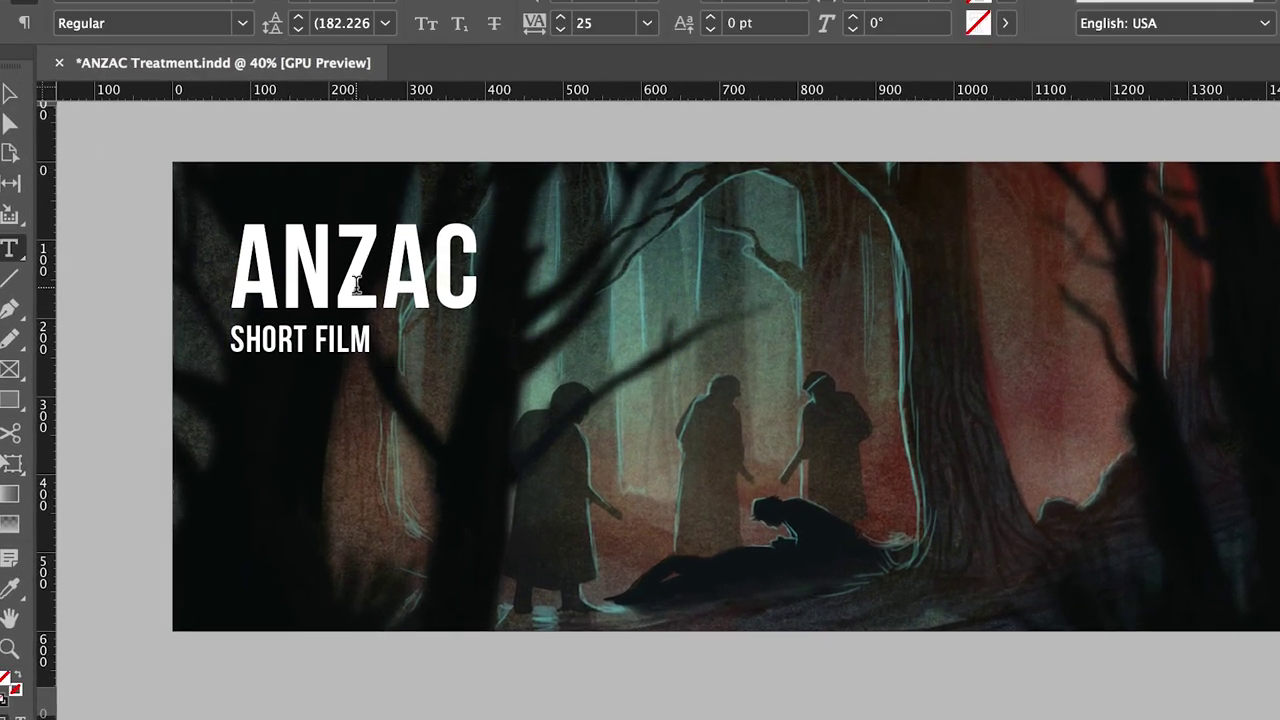
pyautogui.tripleClick(314, 312)
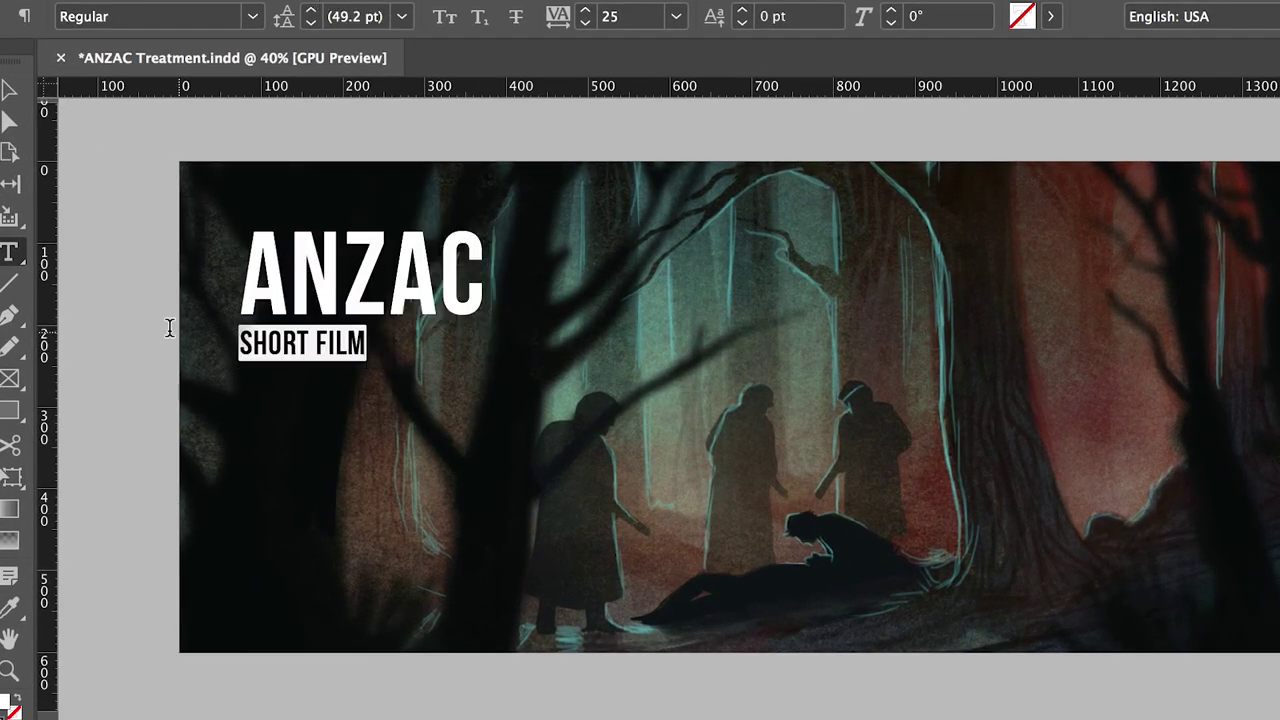
pyautogui.press('super+shift+comma')
pyautogui.press('super+shift+comma')
pyautogui.press('super+shift+comma')
pyautogui.press('super+shift+comma')
pyautogui.press('super+shift+comma')
pyautogui.click(324, 340)
pyautogui.press('Escape')
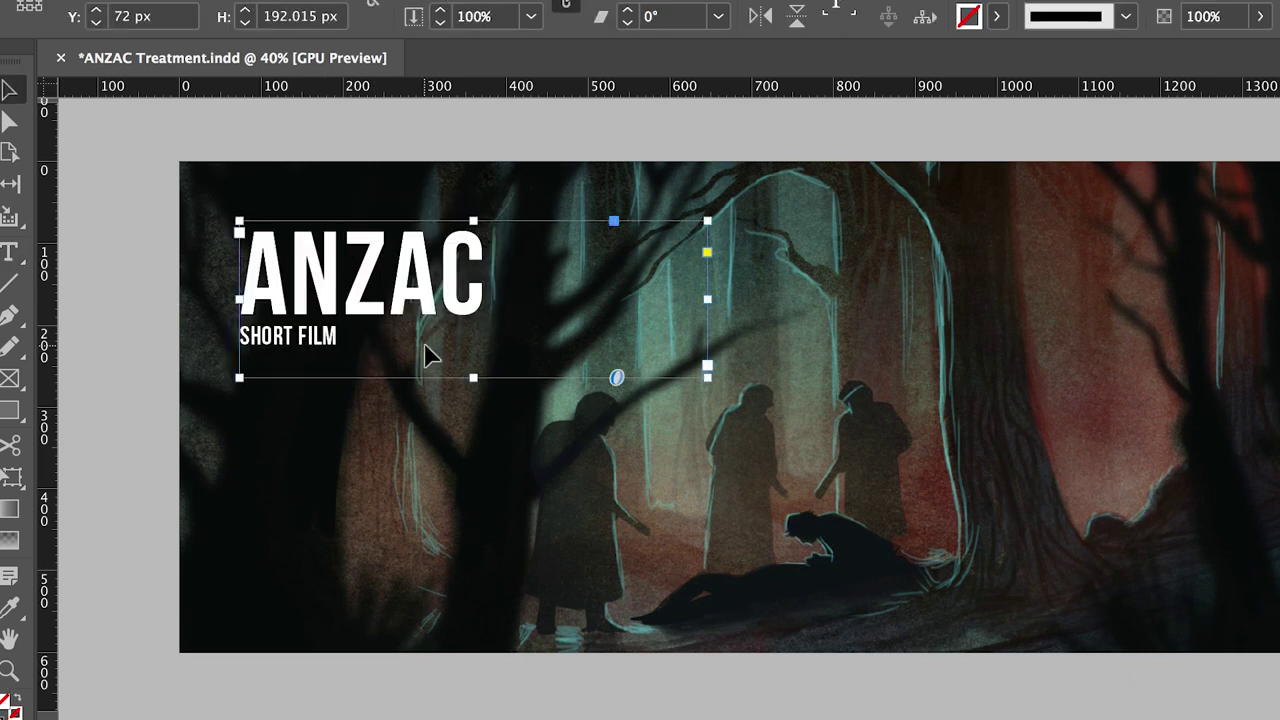
# Copy the title to the bottom-right as a Montserrat director's treatment credit and position it.
pyautogui.click(277, 271)
pyautogui.click(106, 236)
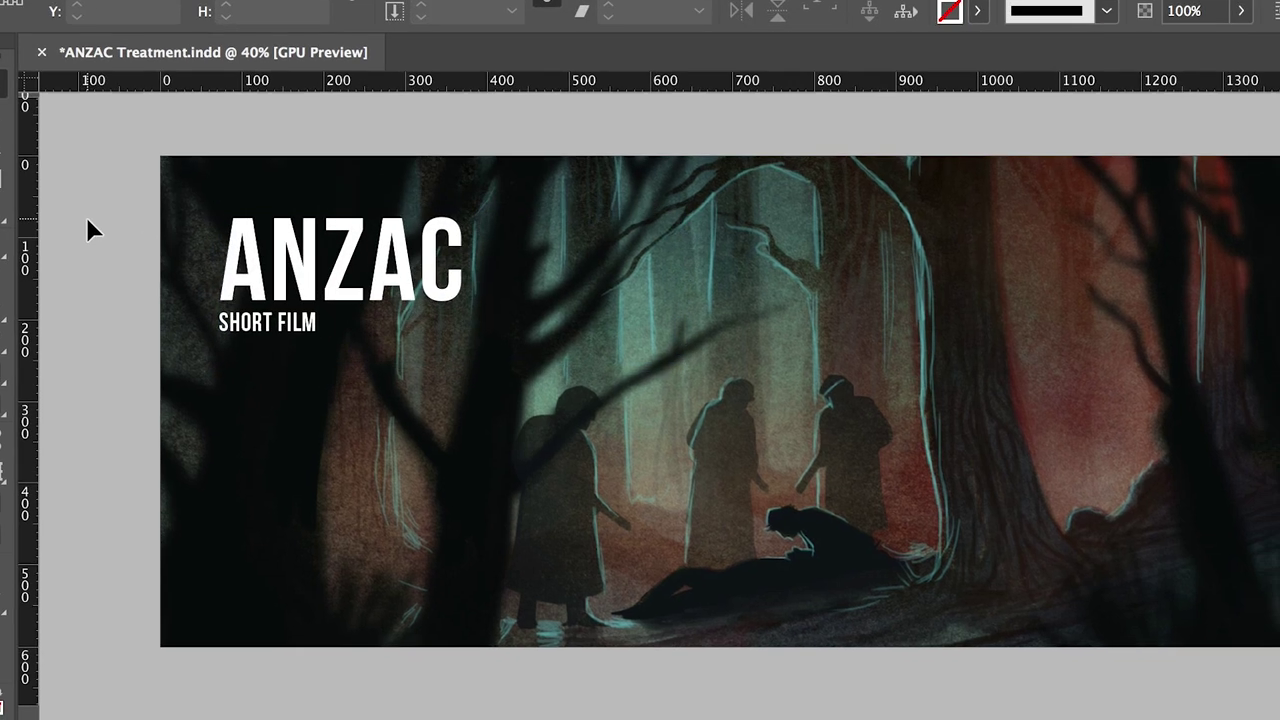
pyautogui.moveTo(86, 230); pyautogui.dragTo(976, 566)
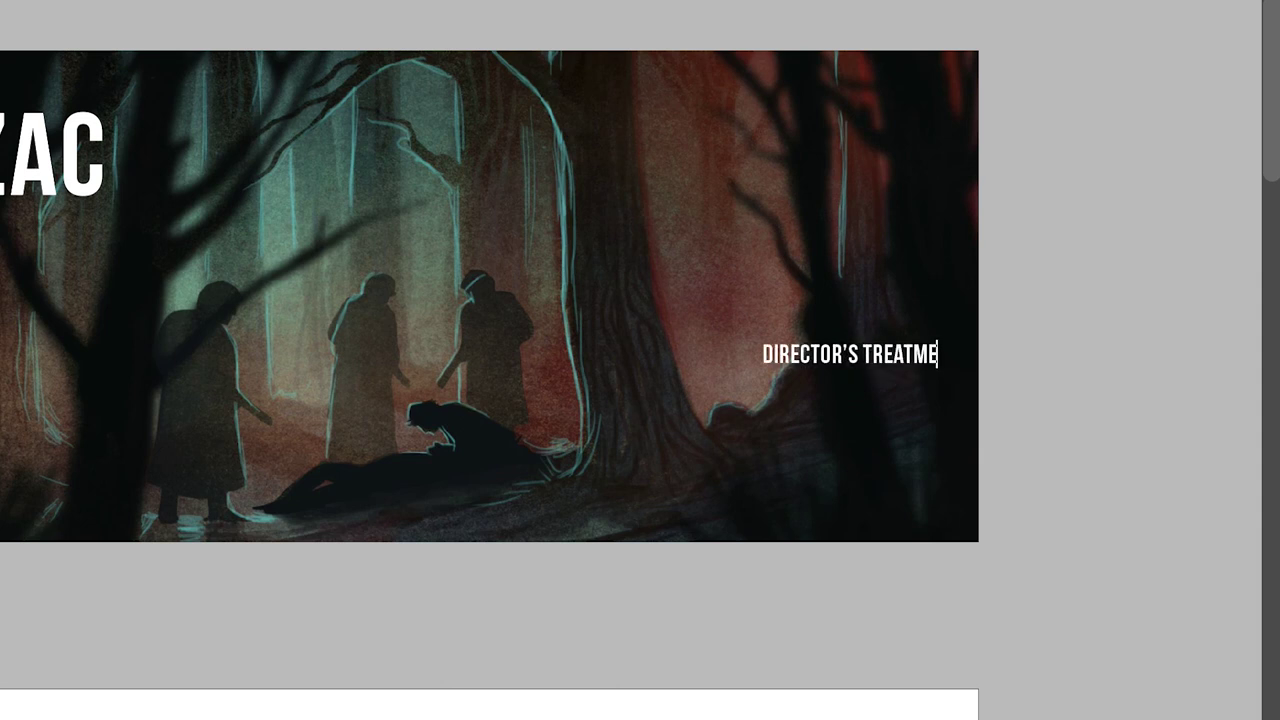
pyautogui.press('super+a')
pyautogui.press('Escape')
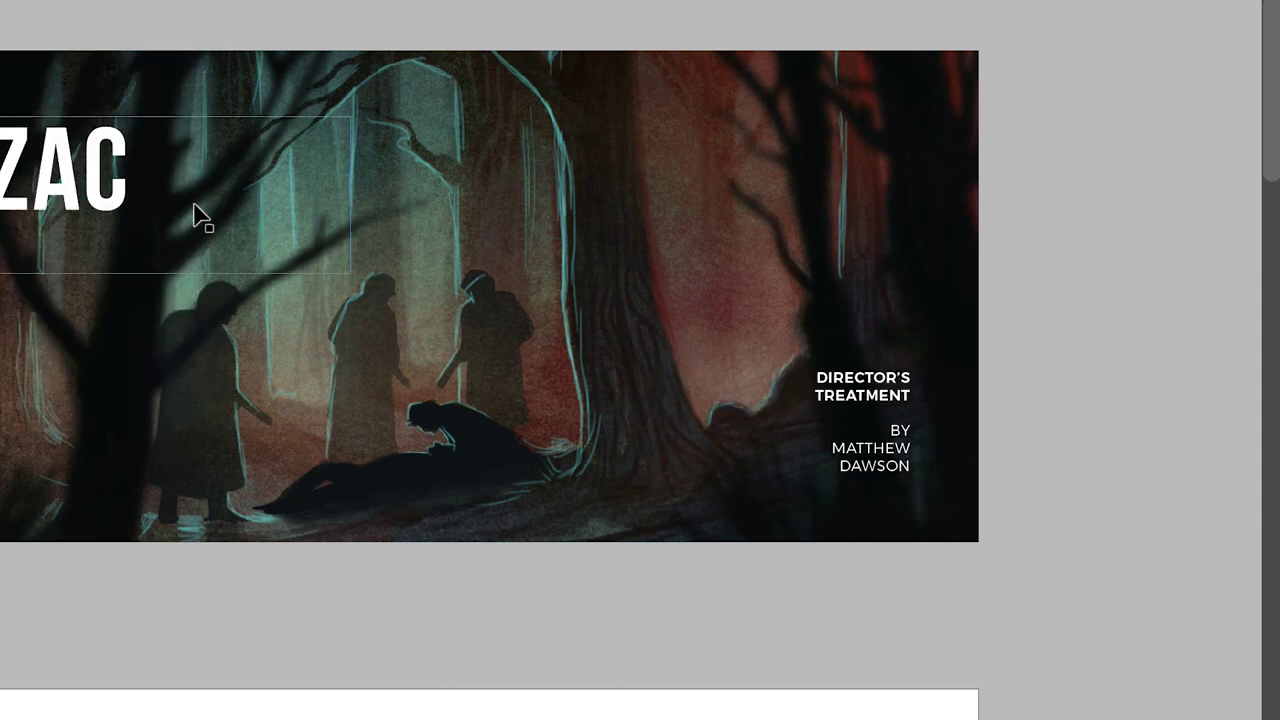
pyautogui.doubleClick(828, 446)
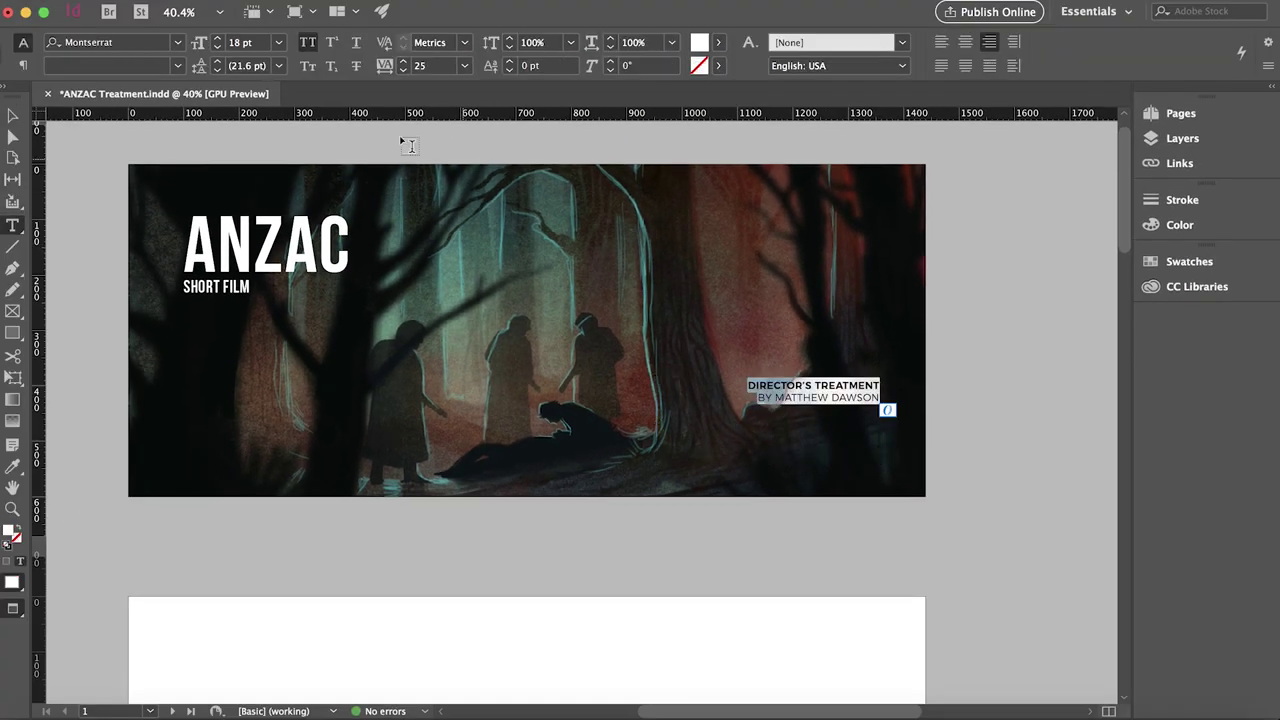
pyautogui.press('Escape')
pyautogui.moveTo(815, 436); pyautogui.dragTo(828, 447)
pyautogui.click(527, 334)
pyautogui.click(265, 245)
pyautogui.click(1030, 354)
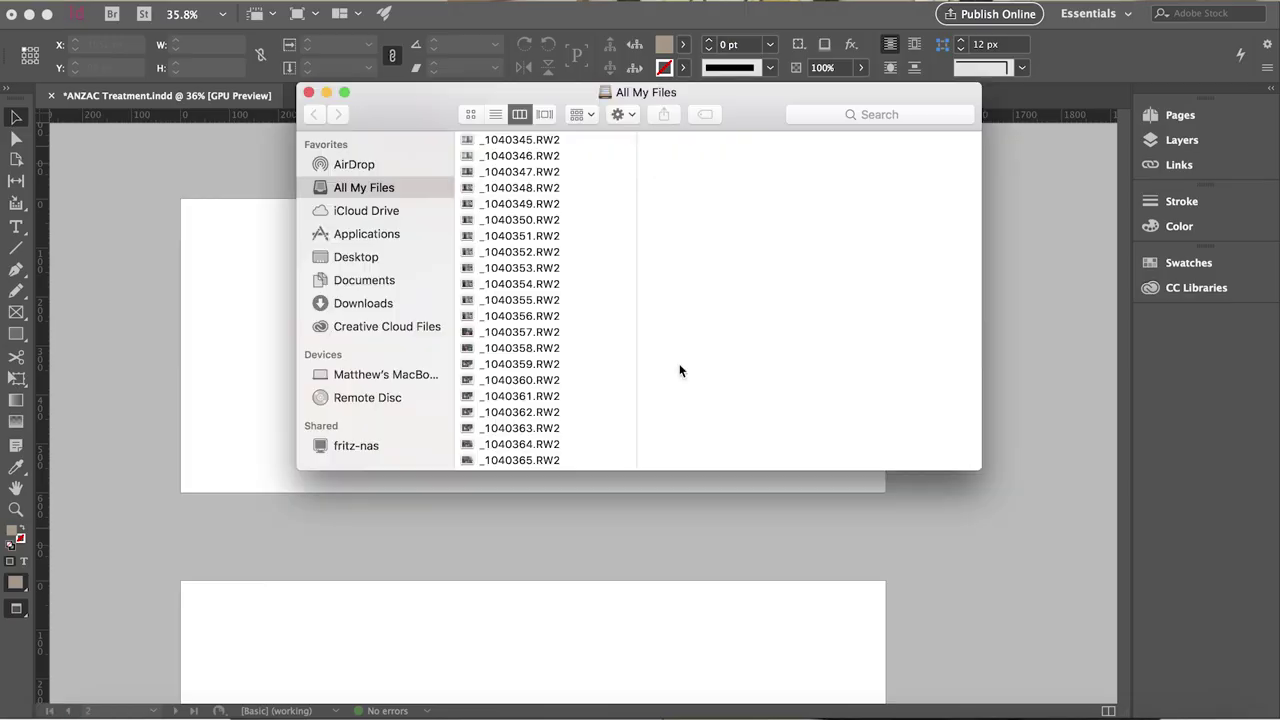
# Place tree of life.jpg from the Images folder onto the second page.
pyautogui.click(363, 280)
pyautogui.click(529, 211)
pyautogui.click(471, 171)
pyautogui.click(714, 171)
pyautogui.click(849, 163)
pyautogui.click(668, 420)
pyautogui.doubleClick(668, 420)
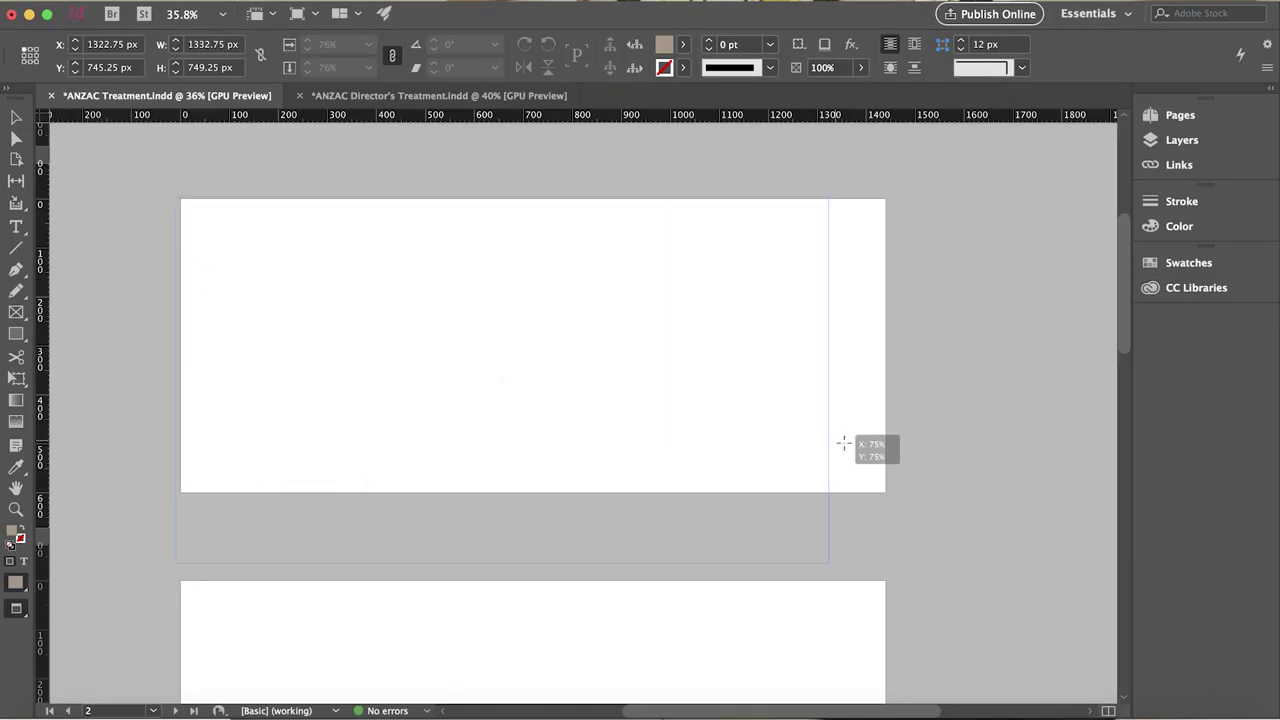
pyautogui.click(860, 460)
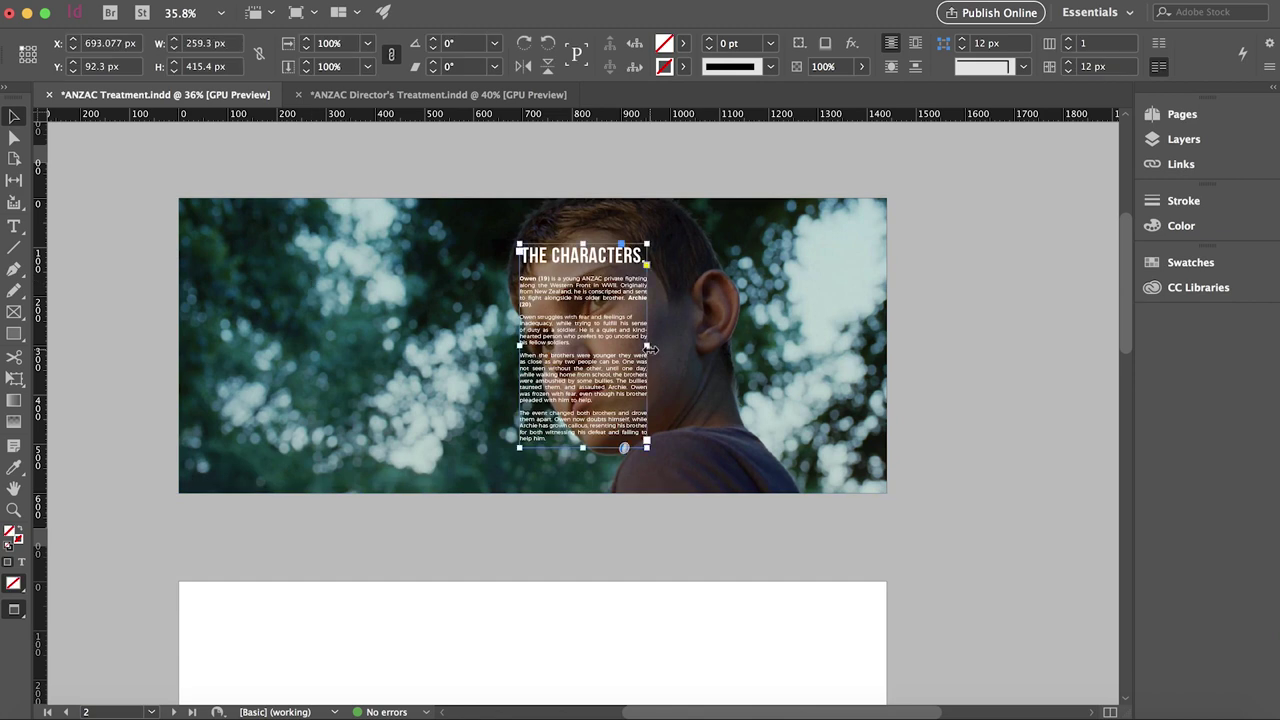
pyautogui.doubleClick(650, 347)
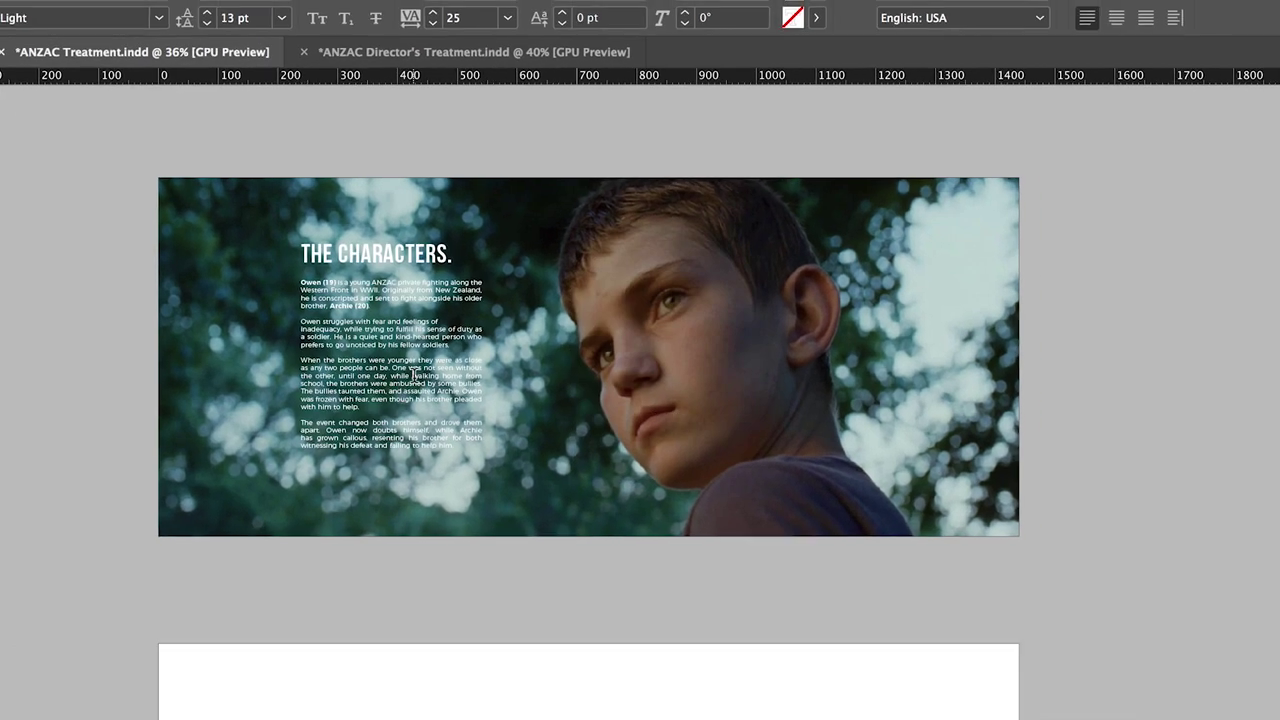
pyautogui.press('super+a')
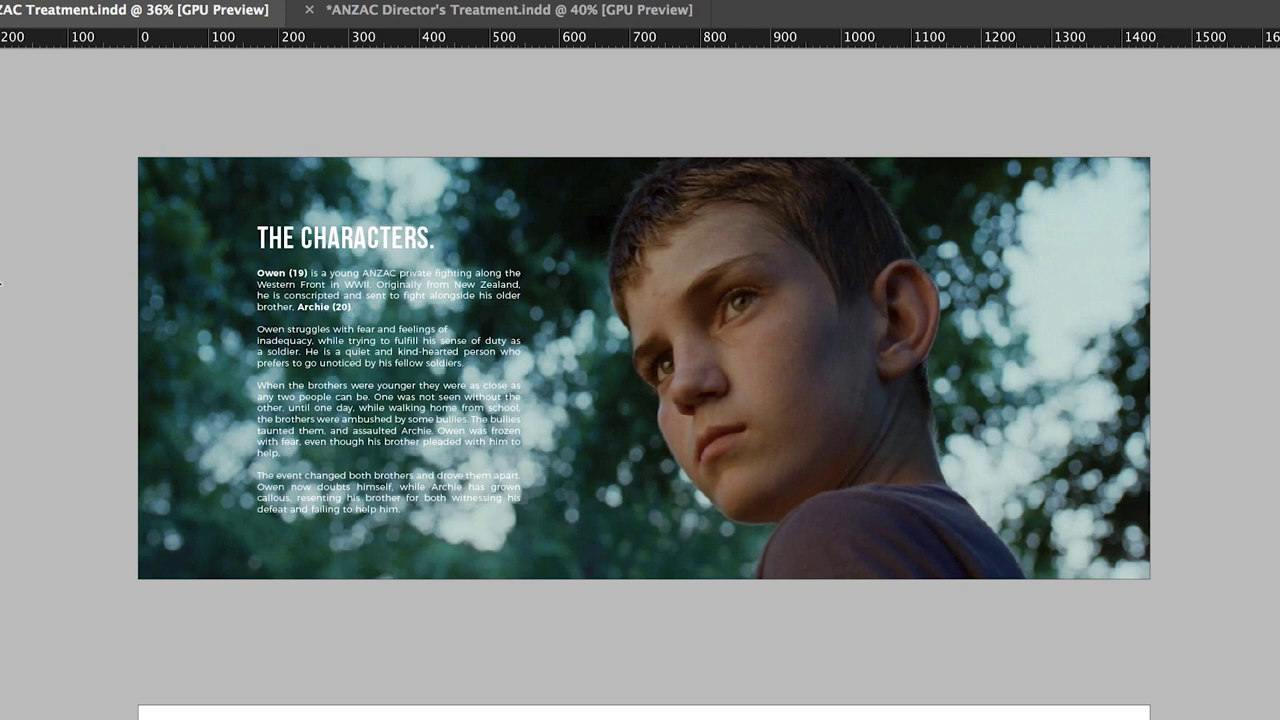
# Resize and crop the boy photo to fill the page's right half.
pyautogui.click(405, 347)
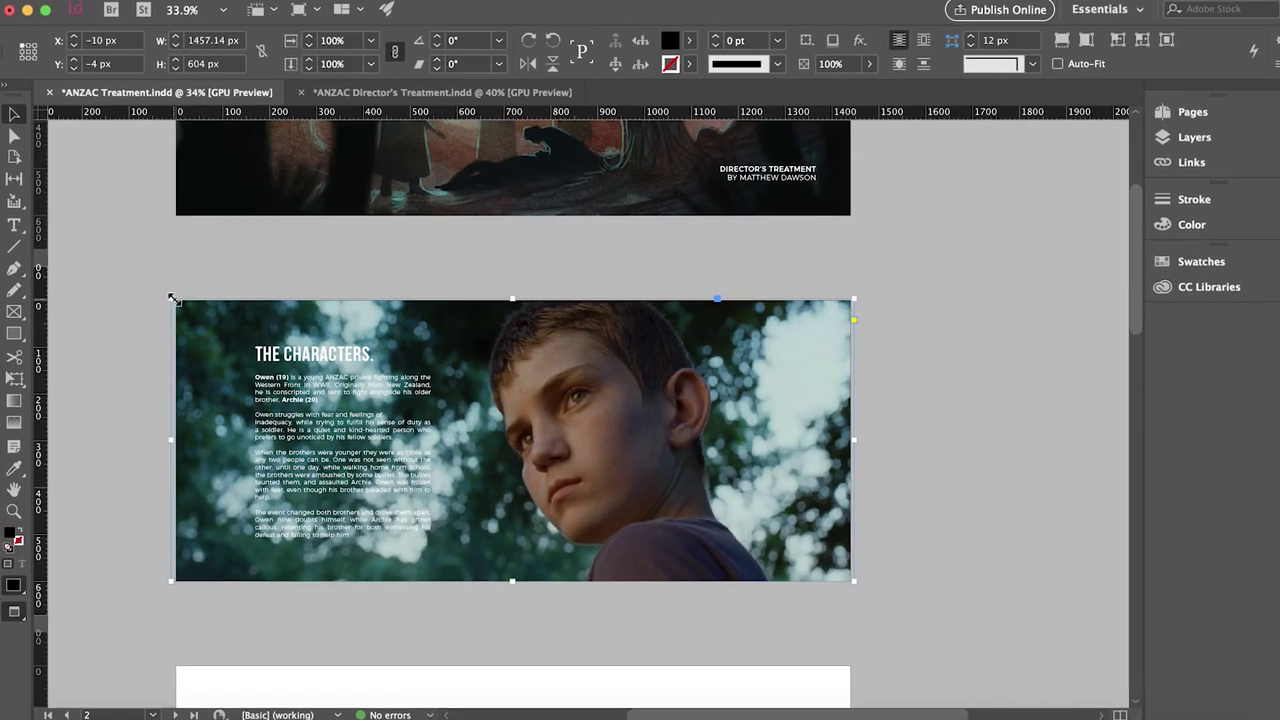
pyautogui.moveTo(131, 155); pyautogui.dragTo(591, 354)
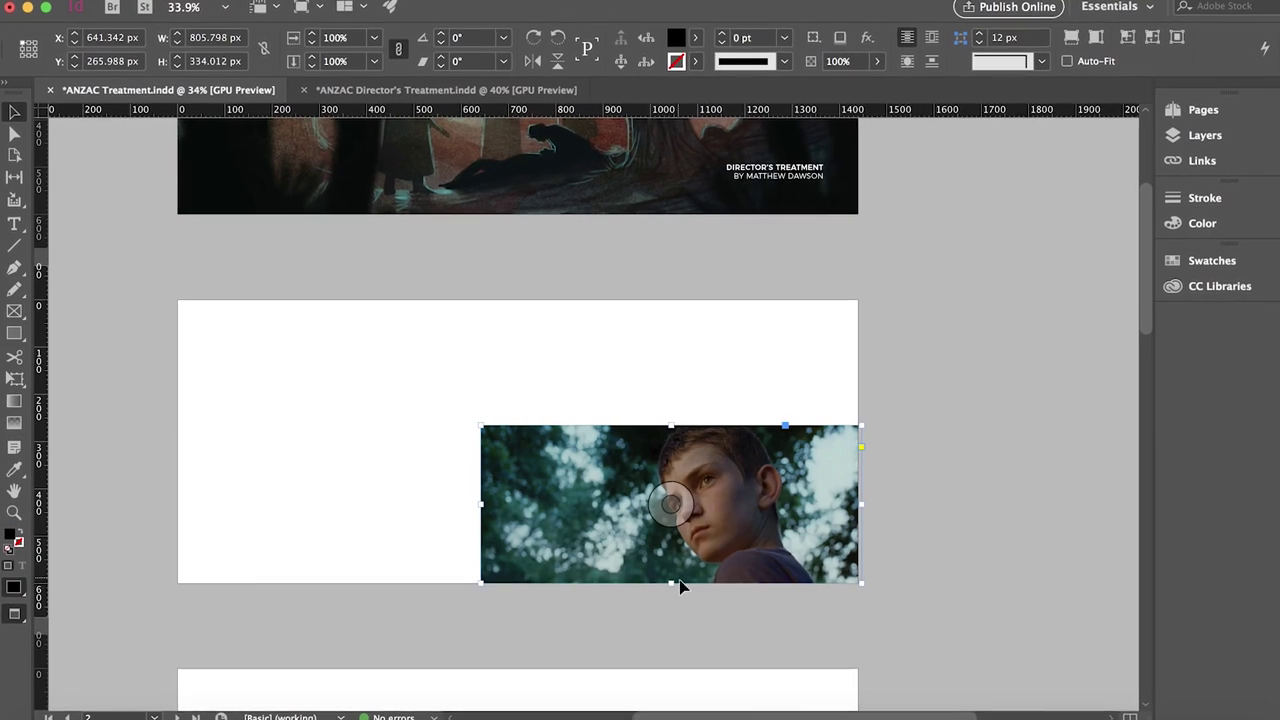
pyautogui.scroll(-1, 885, 454)
pyautogui.moveTo(684, 625); pyautogui.dragTo(929, 538)
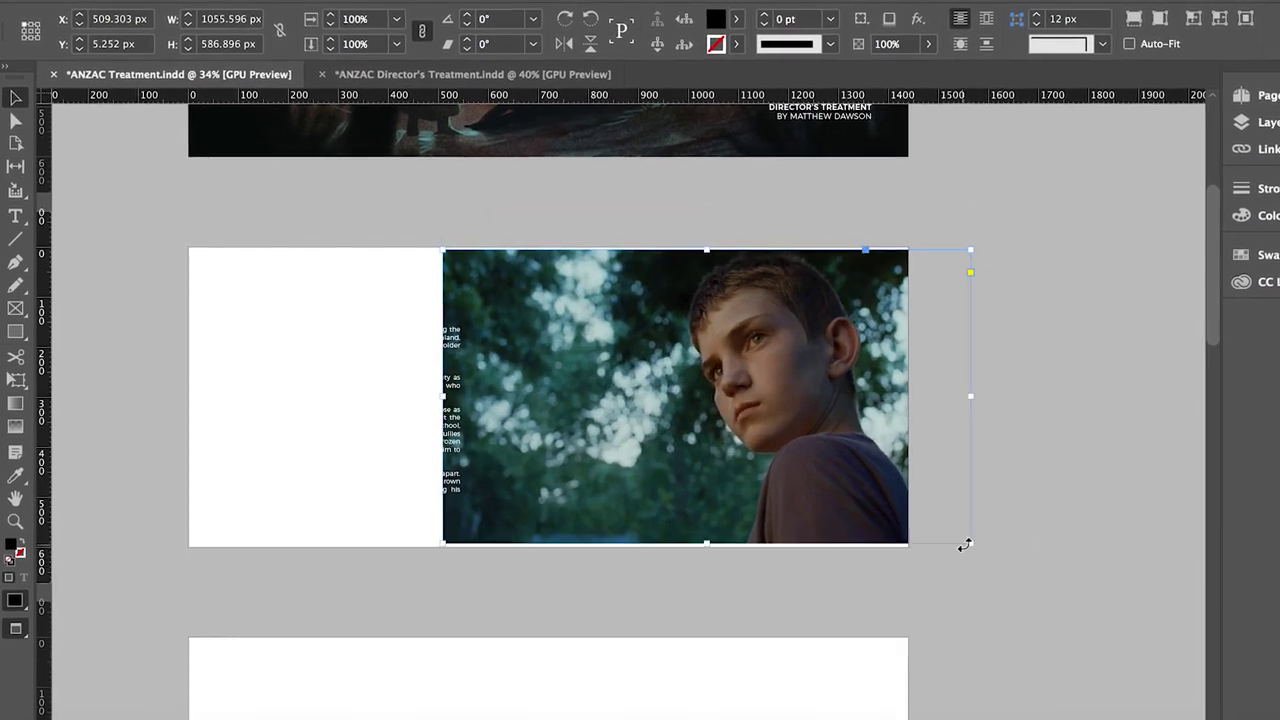
pyautogui.moveTo(443, 396); pyautogui.dragTo(530, 397)
# Draw a rectangle over the left half and fill it with teal sampled from the photo.
pyautogui.press('m')
pyautogui.moveTo(196, 243); pyautogui.dragTo(569, 559)
pyautogui.press('v')
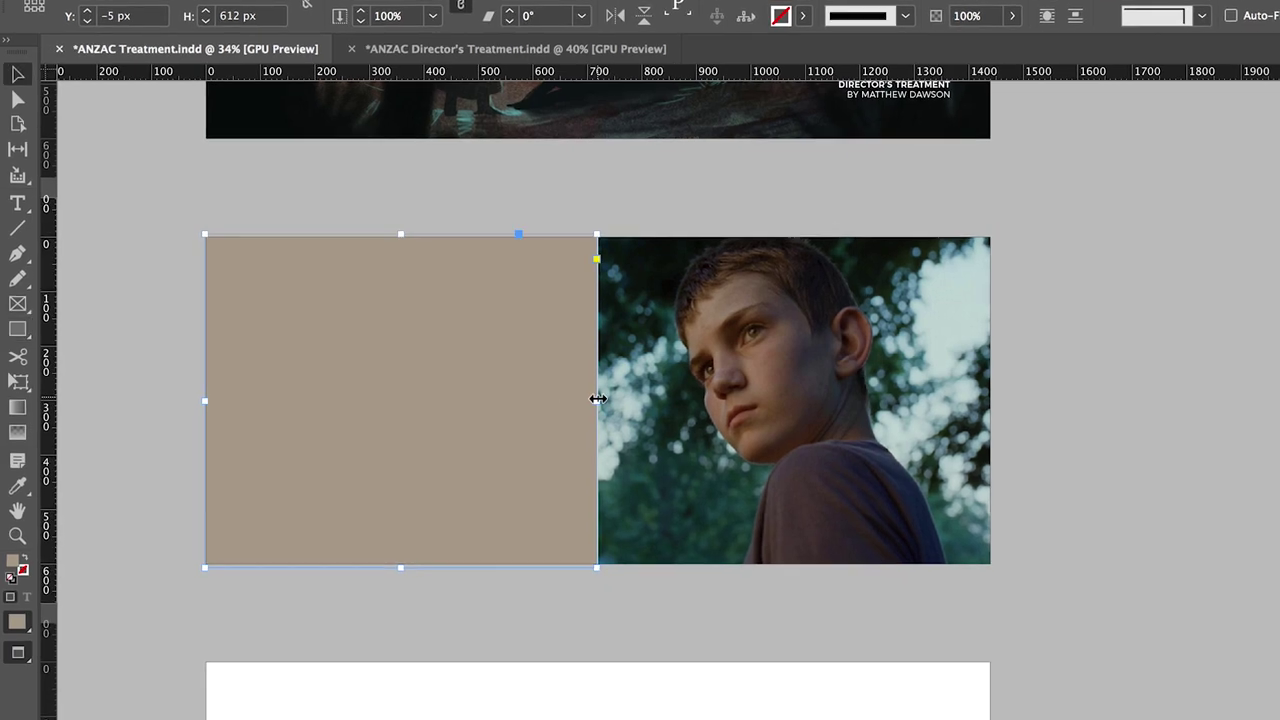
pyautogui.press('i')
pyautogui.click(674, 294)
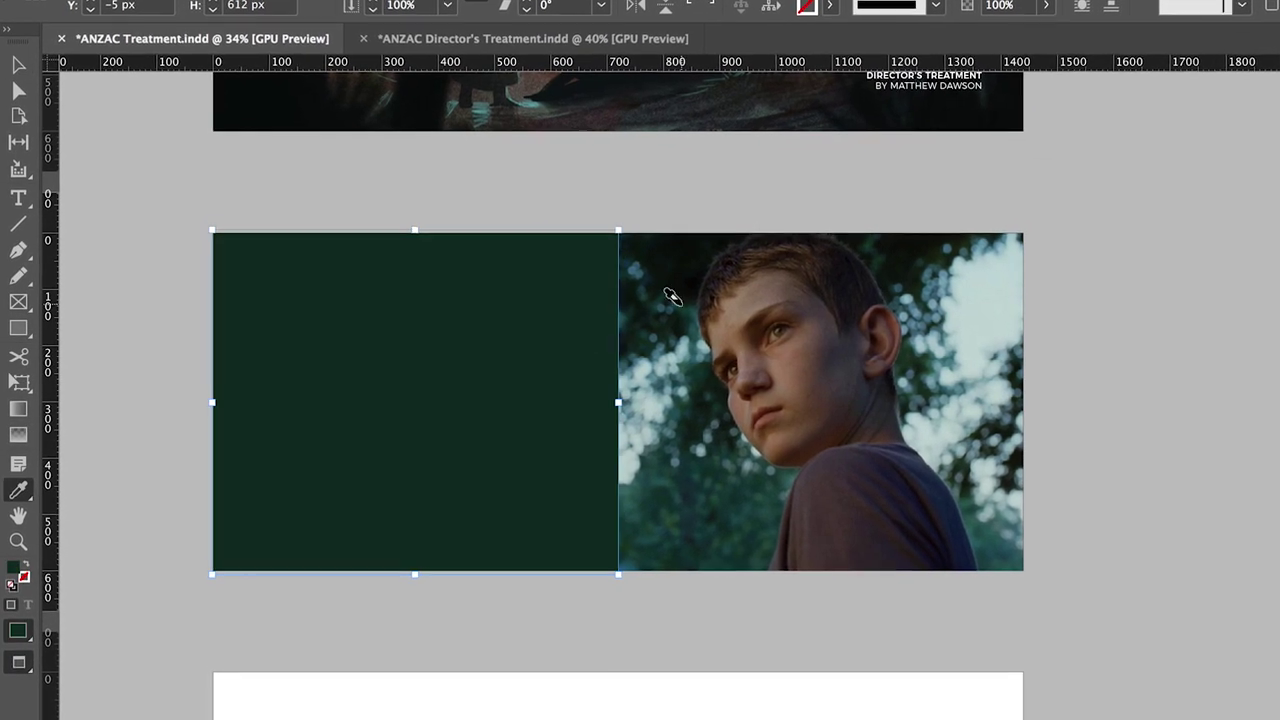
pyautogui.click(694, 329)
pyautogui.press('v')
# Bring THE CHARACTERS text above the teal block and widen its frame on both sides.
pyautogui.press('super+shift+bracketleft')
pyautogui.click(437, 413)
pyautogui.moveTo(529, 403); pyautogui.dragTo(545, 403)
pyautogui.moveTo(313, 403); pyautogui.dragTo(298, 403)
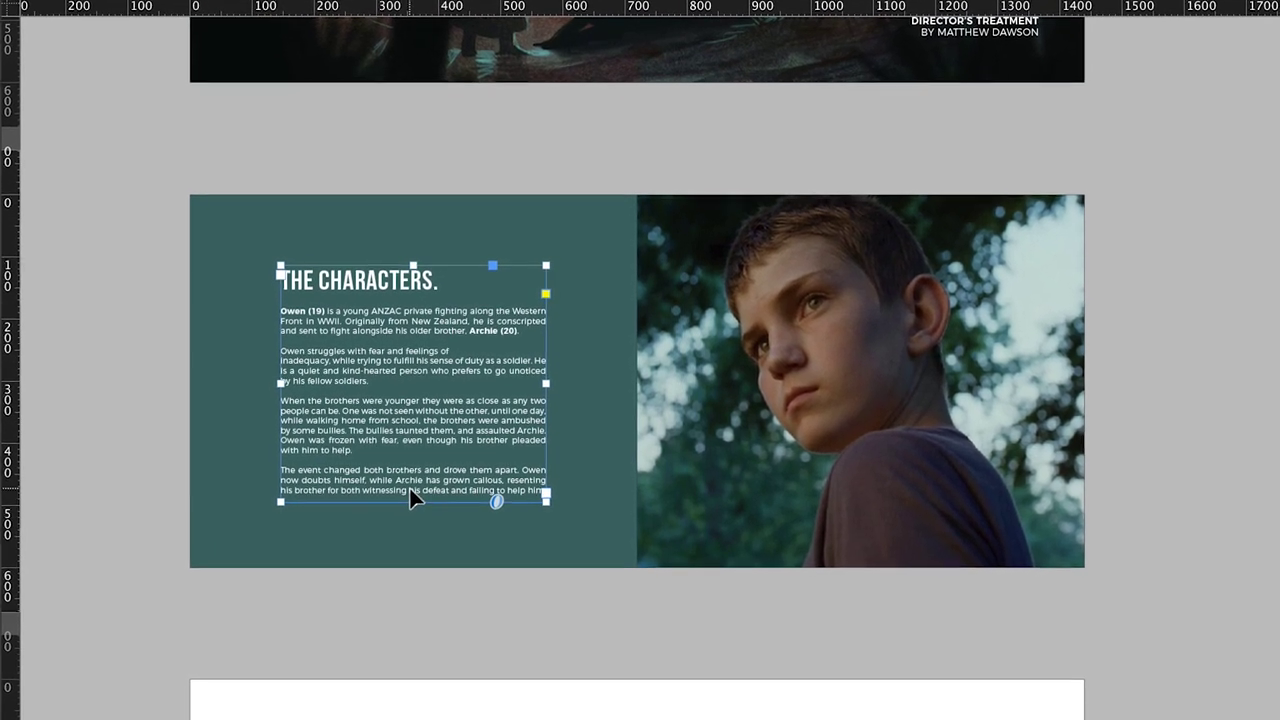
pyautogui.click(74, 226)
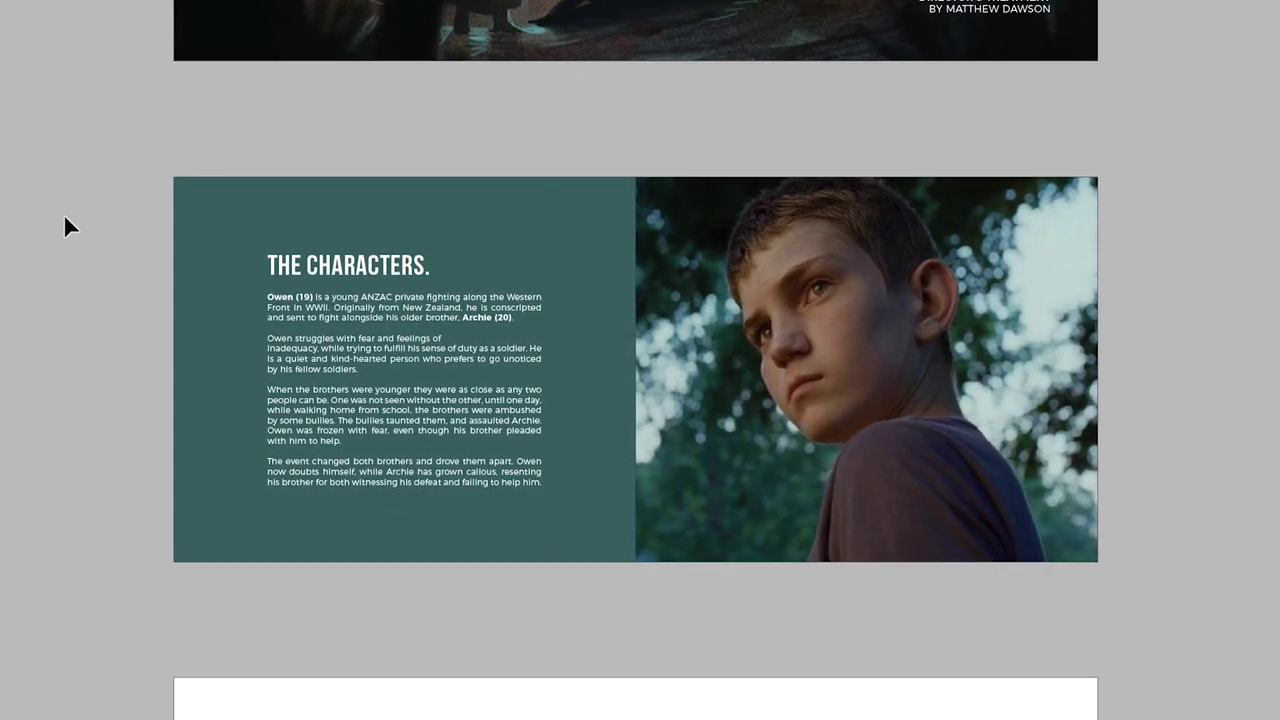